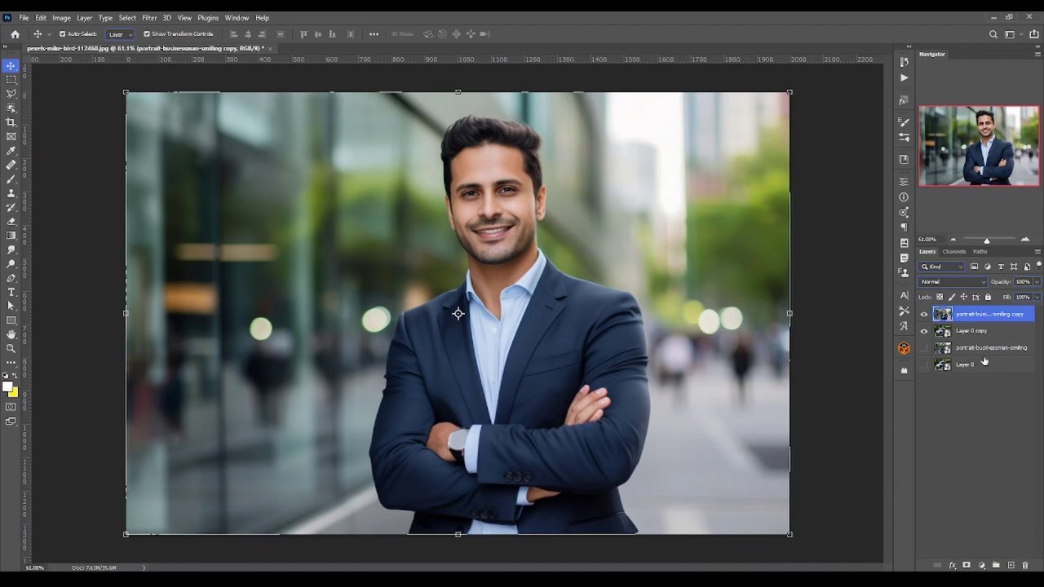
click(924, 315)
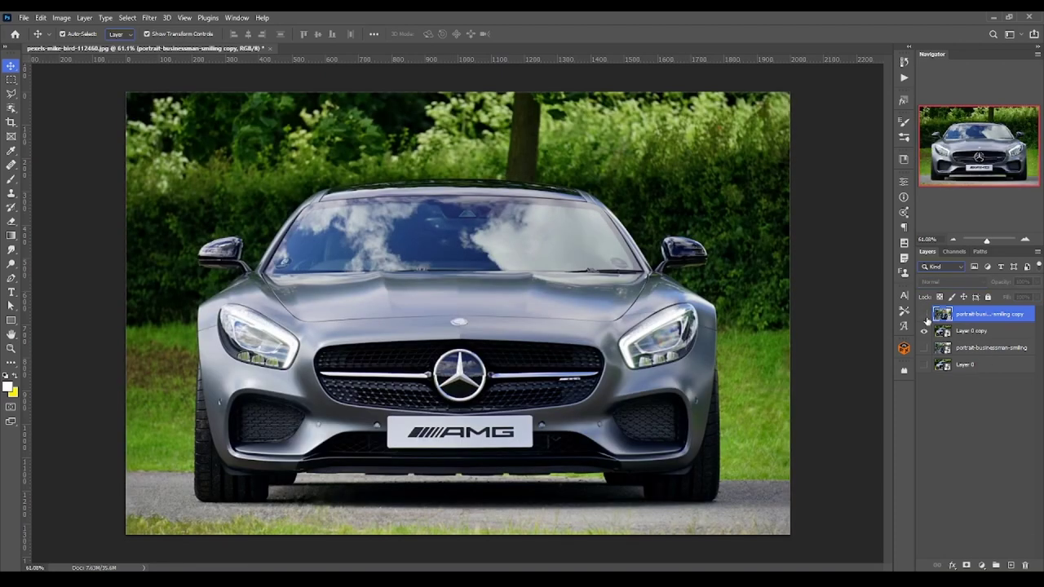
click(925, 316)
click(925, 316)
click(997, 334)
click(924, 316)
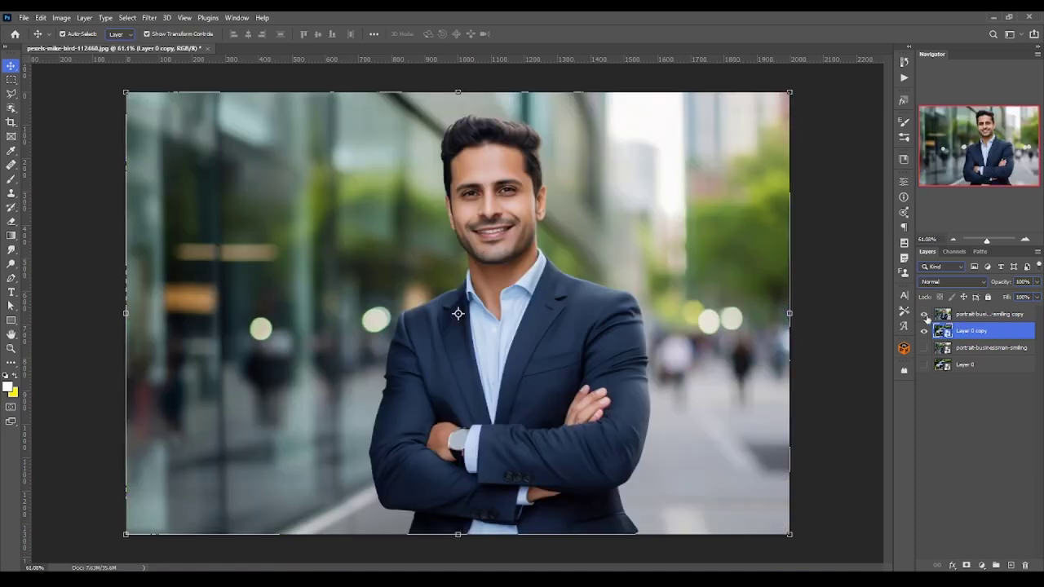
click(972, 318)
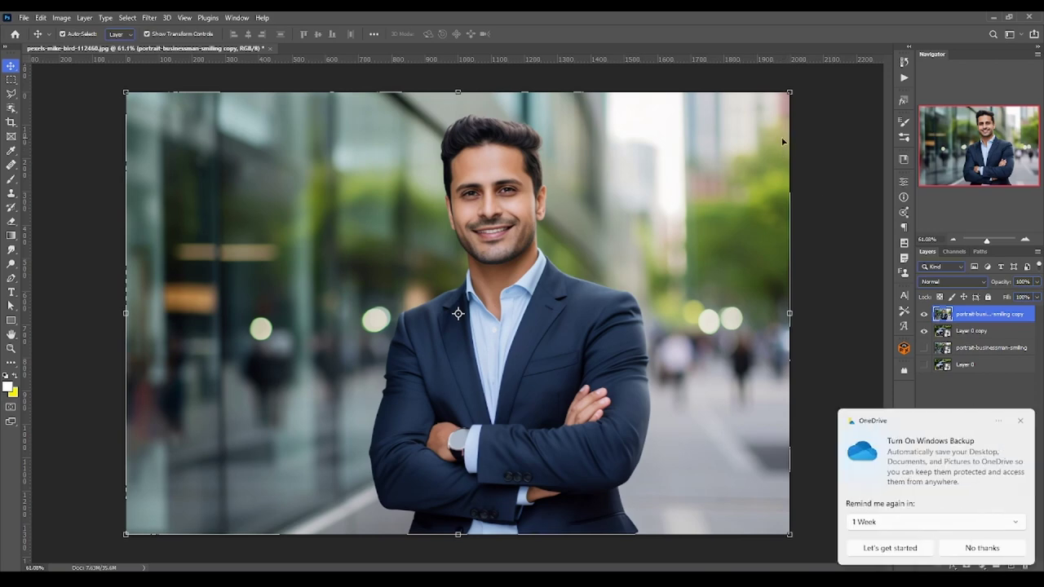
click(1026, 422)
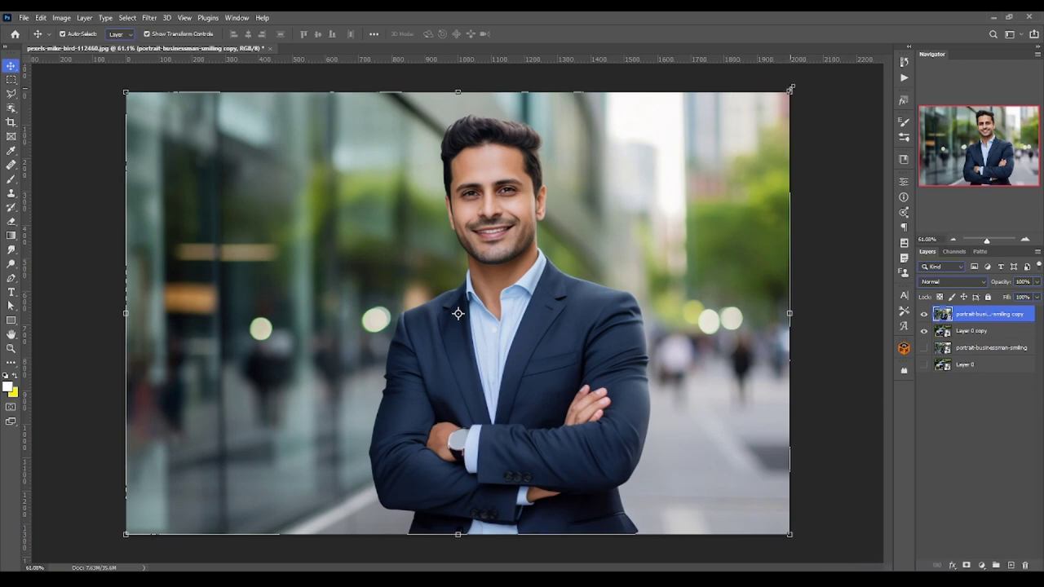
Shrink the portrait layer to a tiny patch on the car's hood
drag(789, 92, 457, 284)
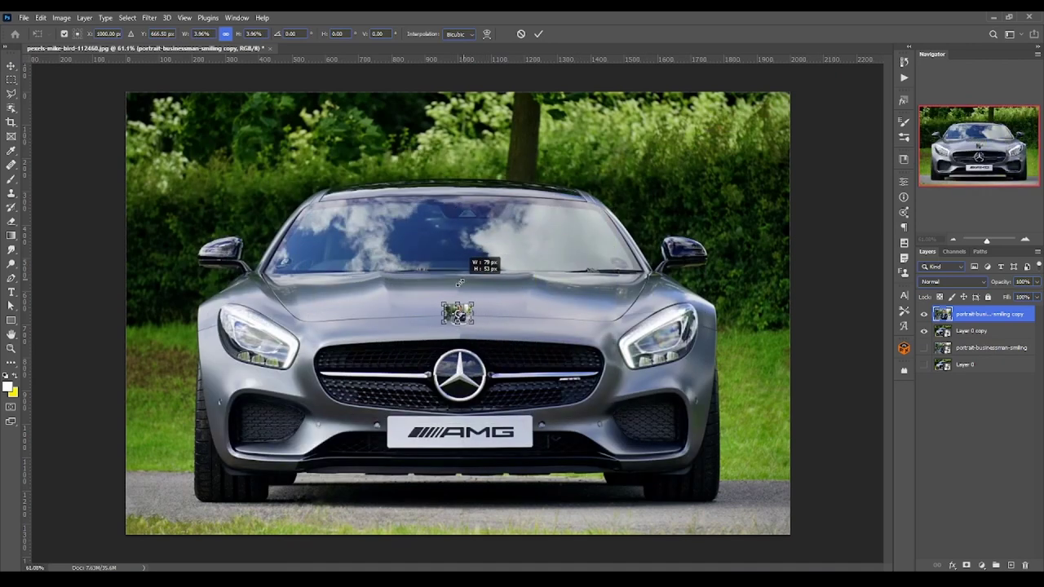
key(Return)
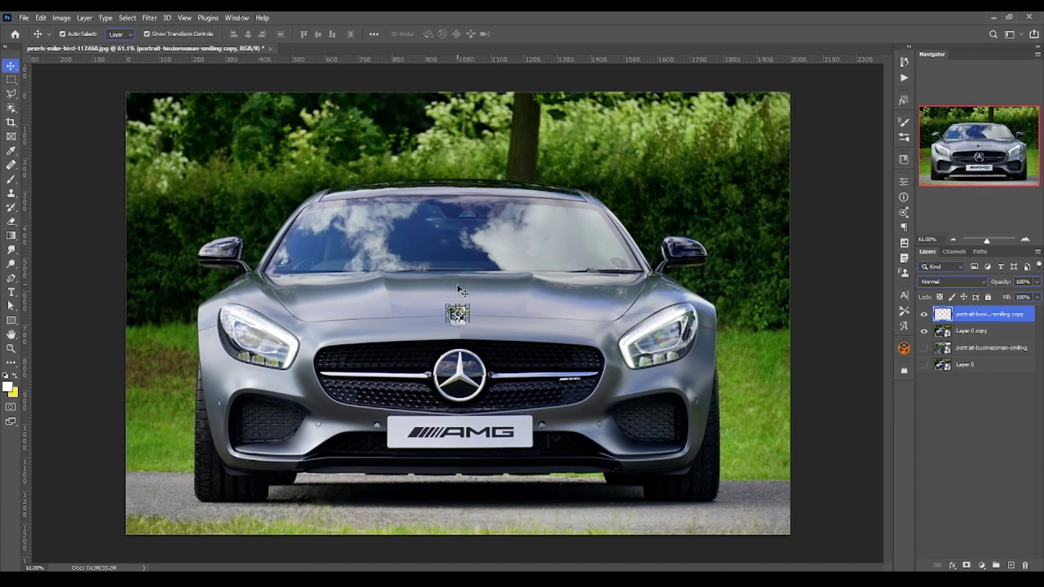
scroll(459, 312, up, 1)
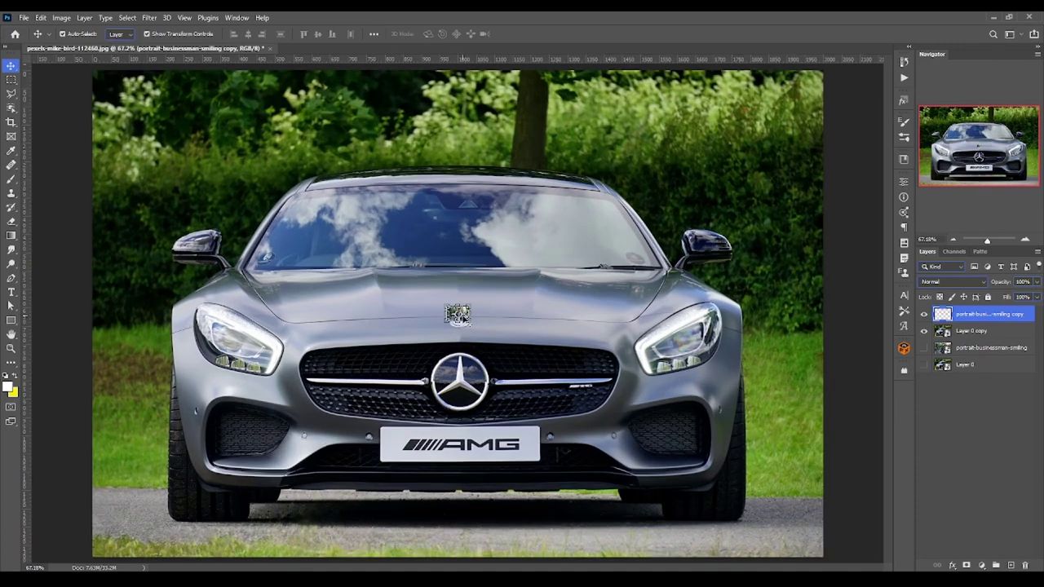
scroll(491, 324, down, 1)
scroll(491, 325, down, 1)
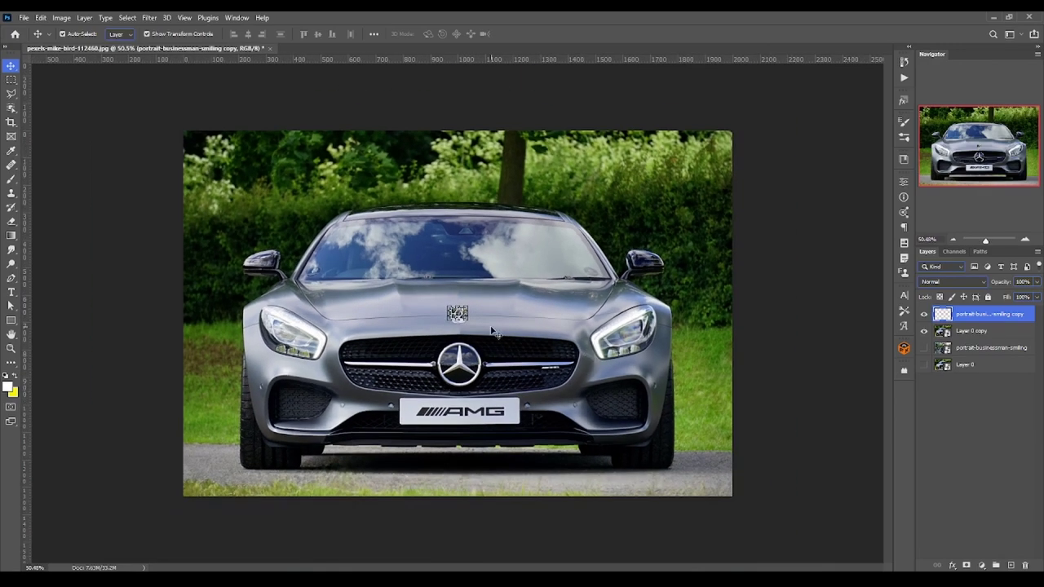
scroll(491, 325, up, 2)
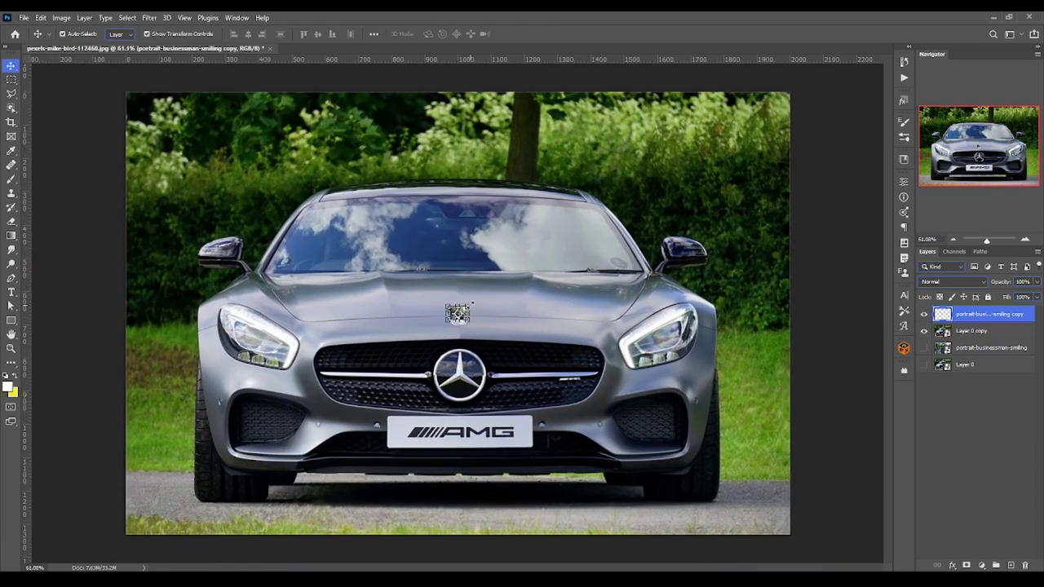
scroll(472, 304, up, 2)
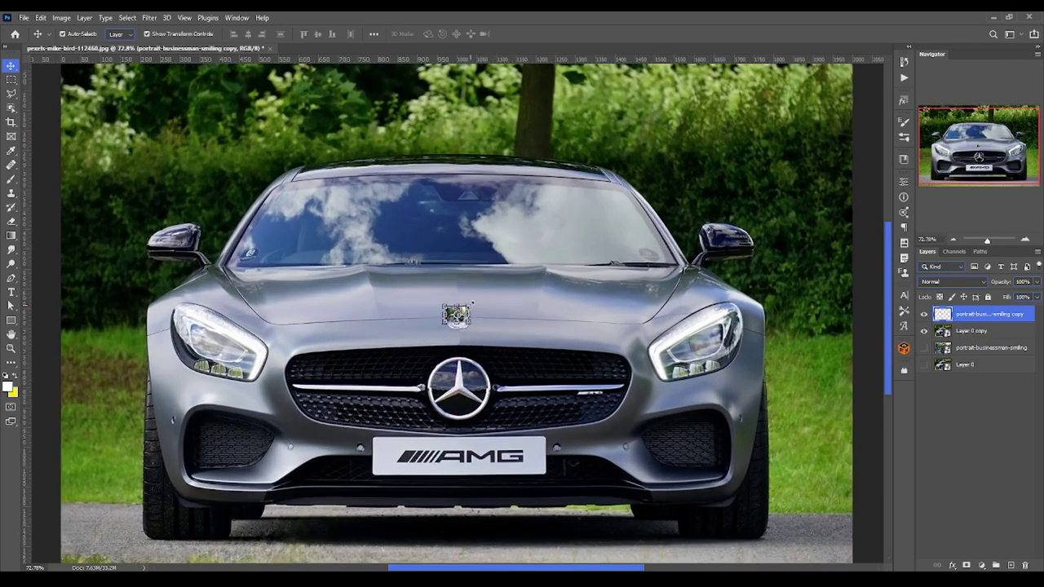
Scale the tiny portrait patch back up over the car, leaving it blurred
key(ctrl+t)
mouse_move(471, 303)
mouse_down()
mouse_move(698, 197)
mouse_move(848, 90)
mouse_up()
key(Return)
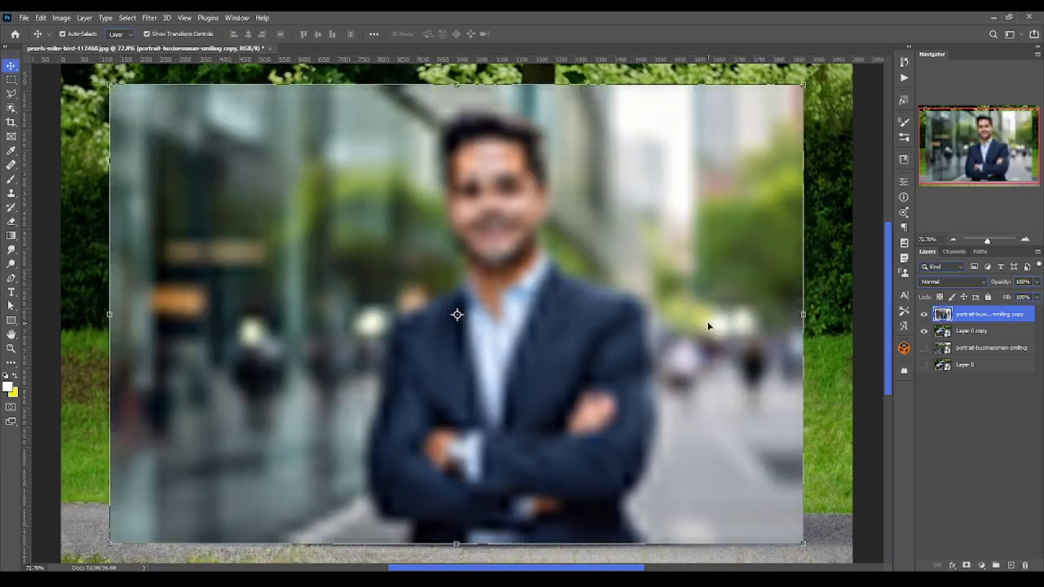
scroll(708, 326, down, 1)
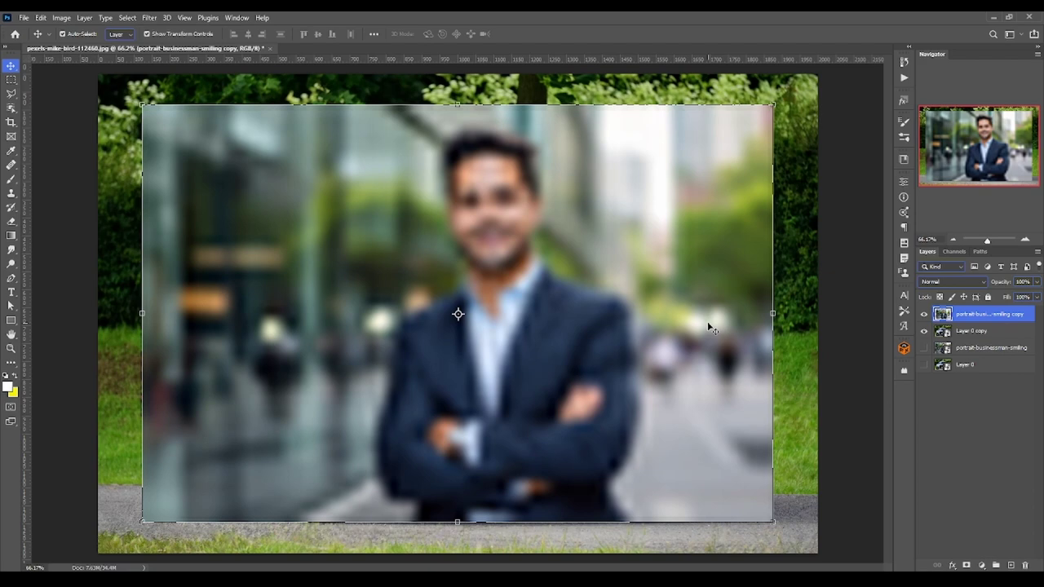
Step back in history to the sharp portrait and shrink it to a thumbnail
key(ctrl+z)
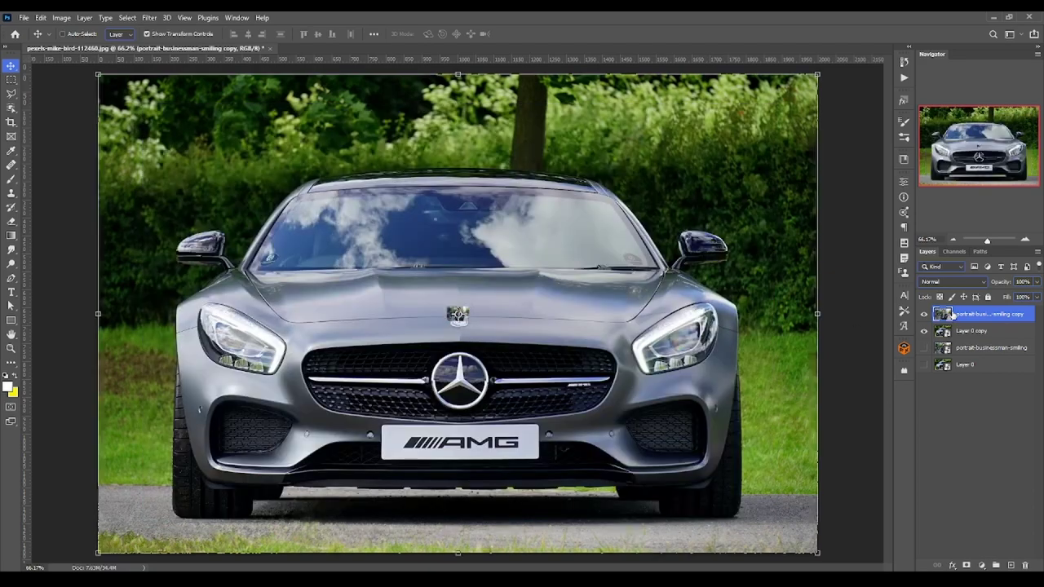
key(ctrl+shift+z)
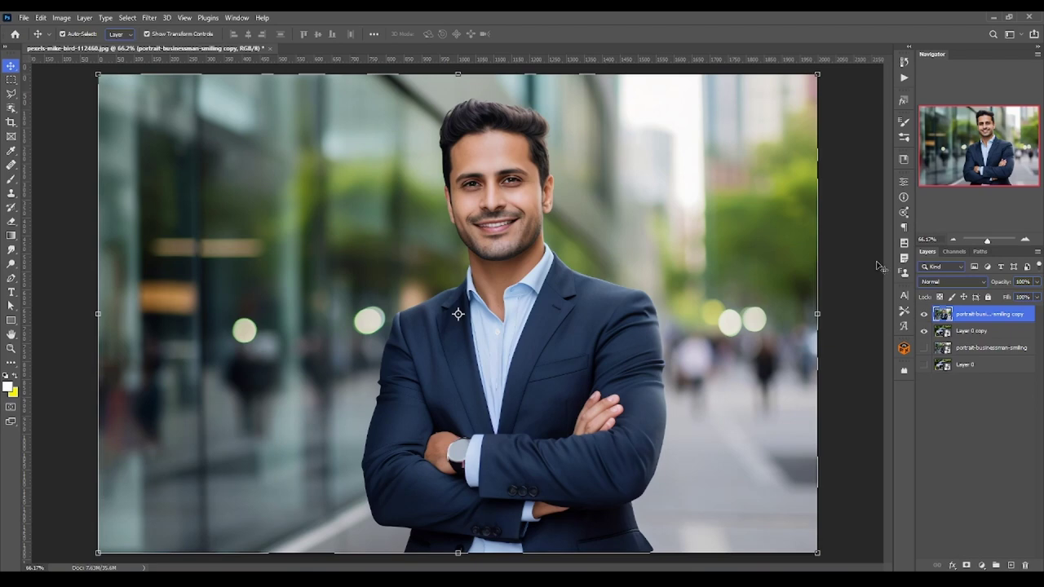
mouse_move(817, 74)
mouse_down()
mouse_move(662, 203)
mouse_move(471, 316)
mouse_move(865, 78)
mouse_up()
key(Return)
Enlarge the thumbnail back to full canvas, now blurred, and hide the portrait layer
key(ctrl+t)
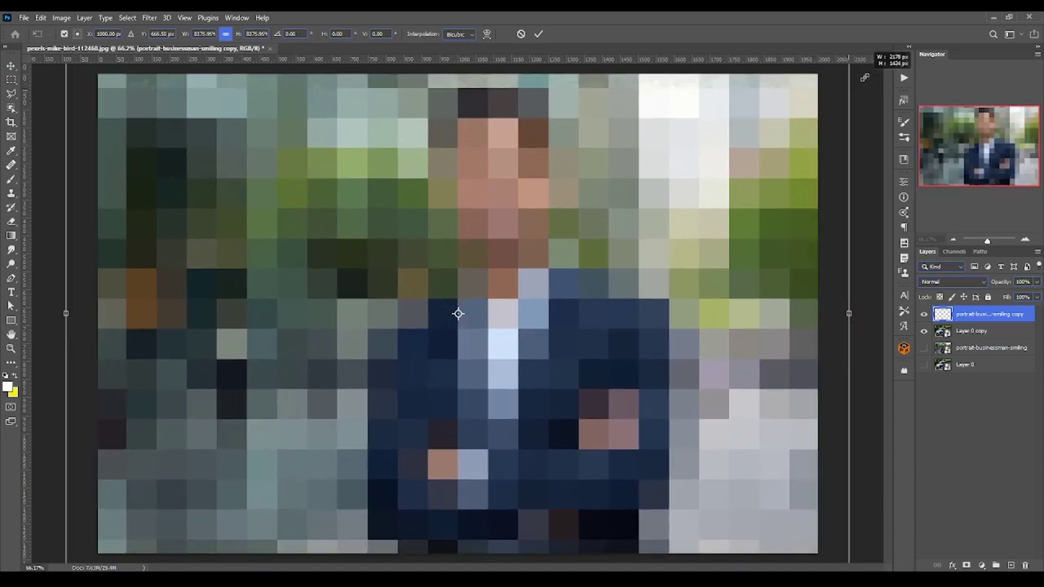
key(Return)
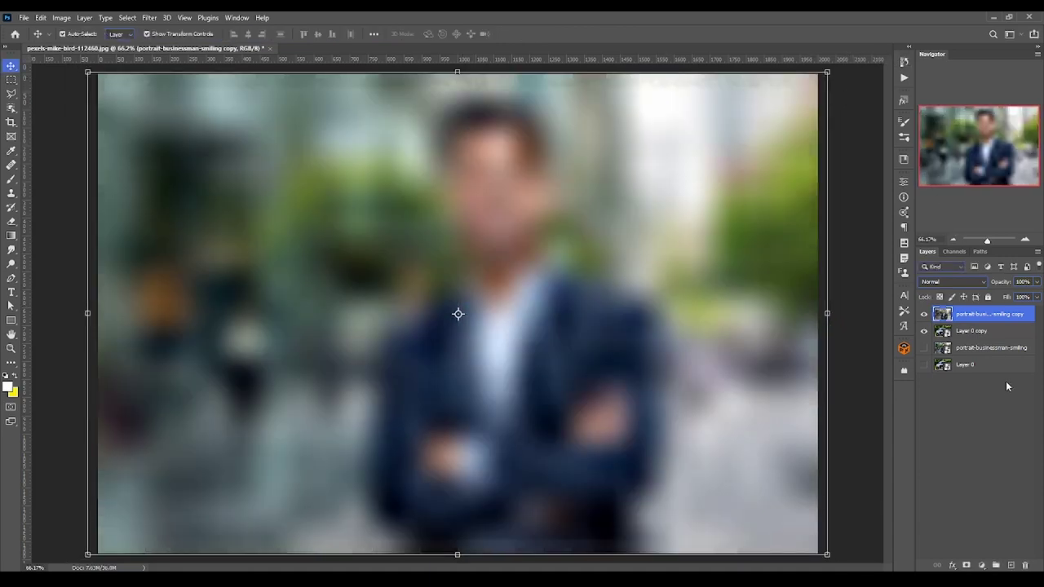
click(924, 314)
Shrink the Layer 0 copy car image toward its centre, then scale it up again
click(971, 331)
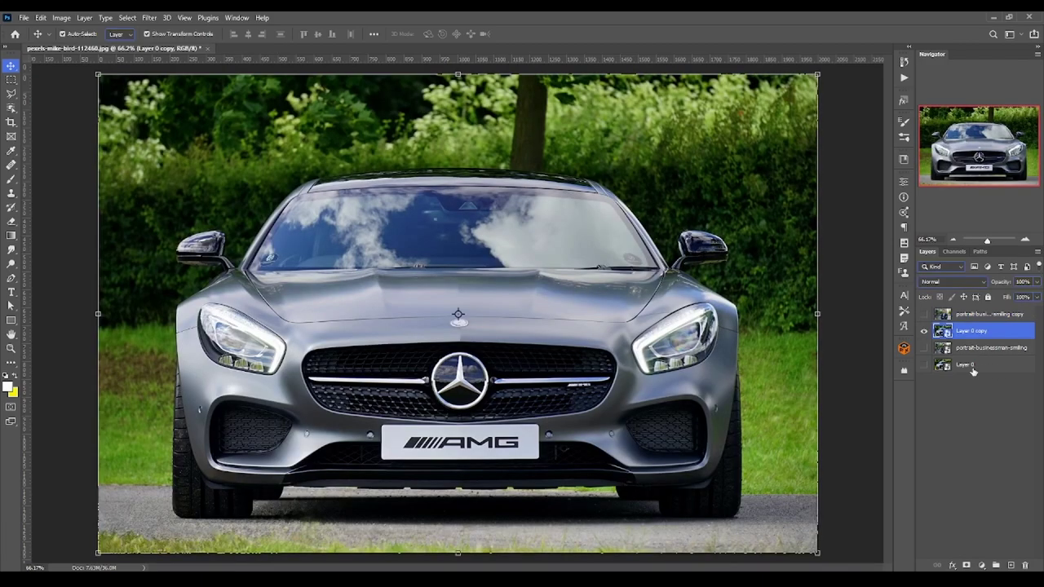
key(ctrl+t)
mouse_move(817, 74)
mouse_down()
mouse_move(457, 312)
mouse_move(581, 267)
mouse_move(840, 122)
mouse_up()
key(Return)
key(ctrl+t)
key(Return)
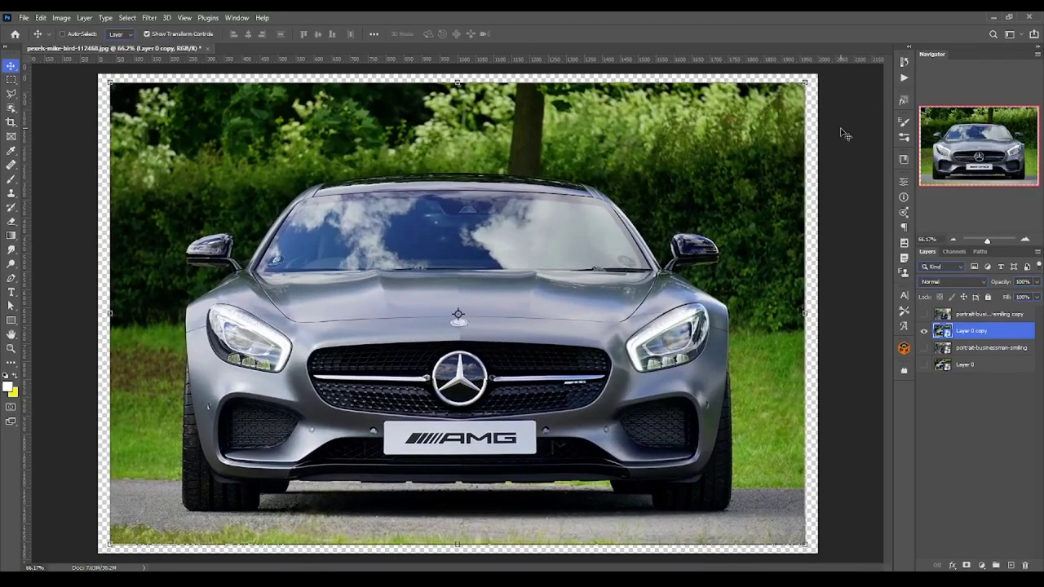
Stretch the car copy out to every canvas edge and show the blurred portrait over it
key(ctrl)
drag(806, 82, 817, 75)
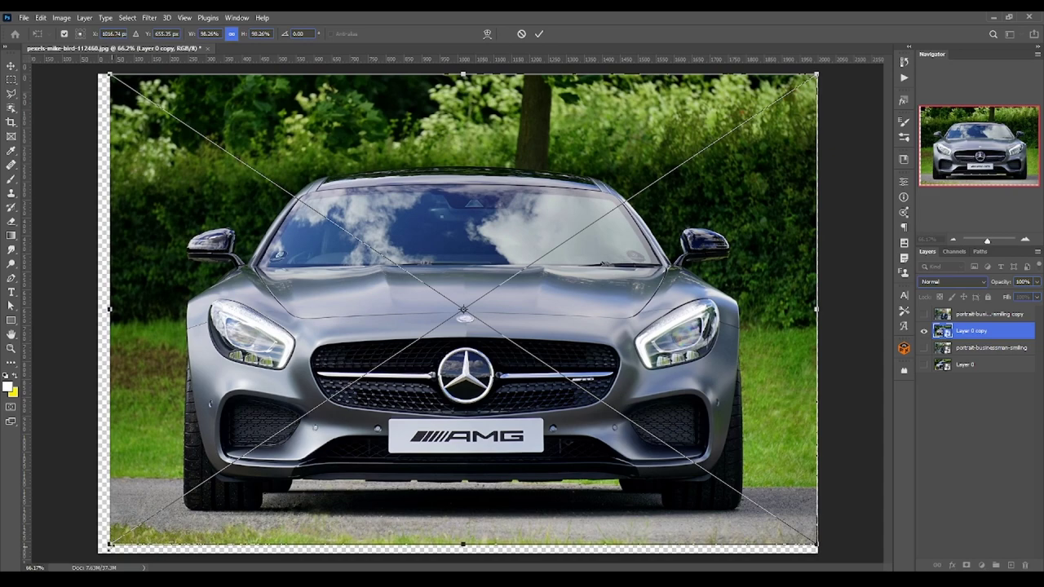
drag(111, 542, 97, 554)
key(Return)
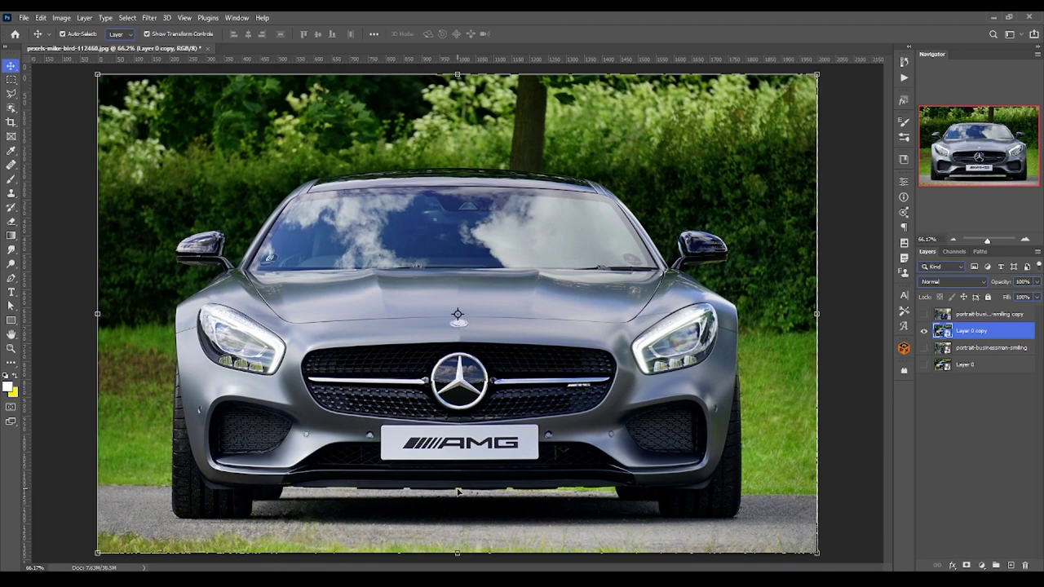
click(924, 315)
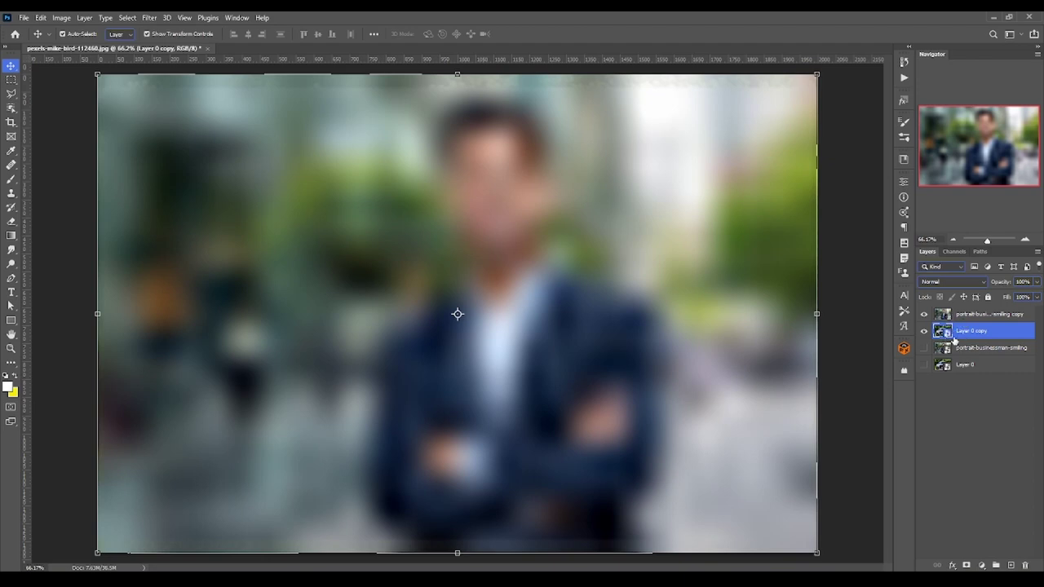
Hide the car copy layer and add a new empty Layer 1 at the top of the stack
click(924, 331)
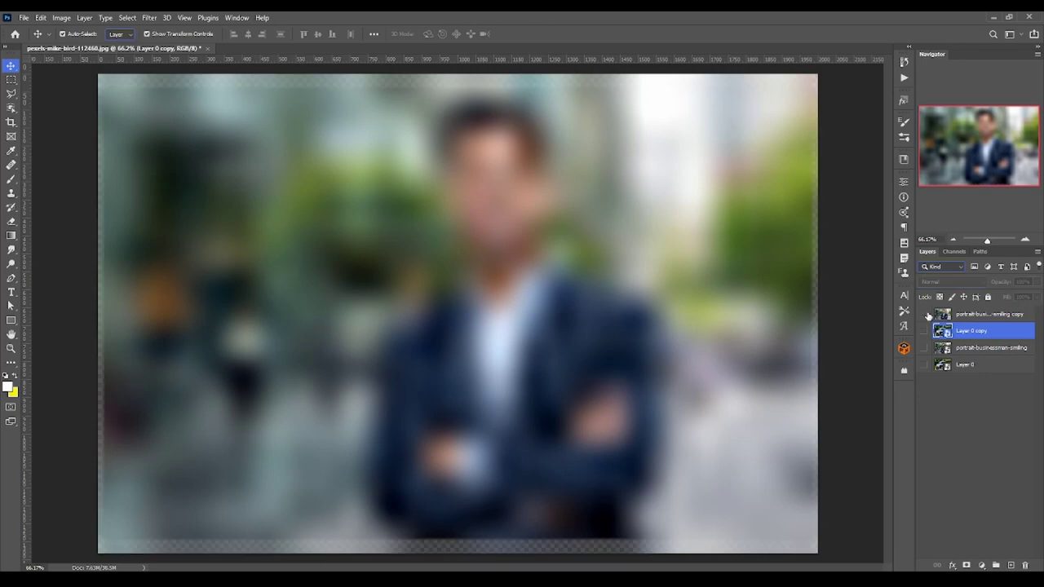
click(979, 314)
click(1010, 565)
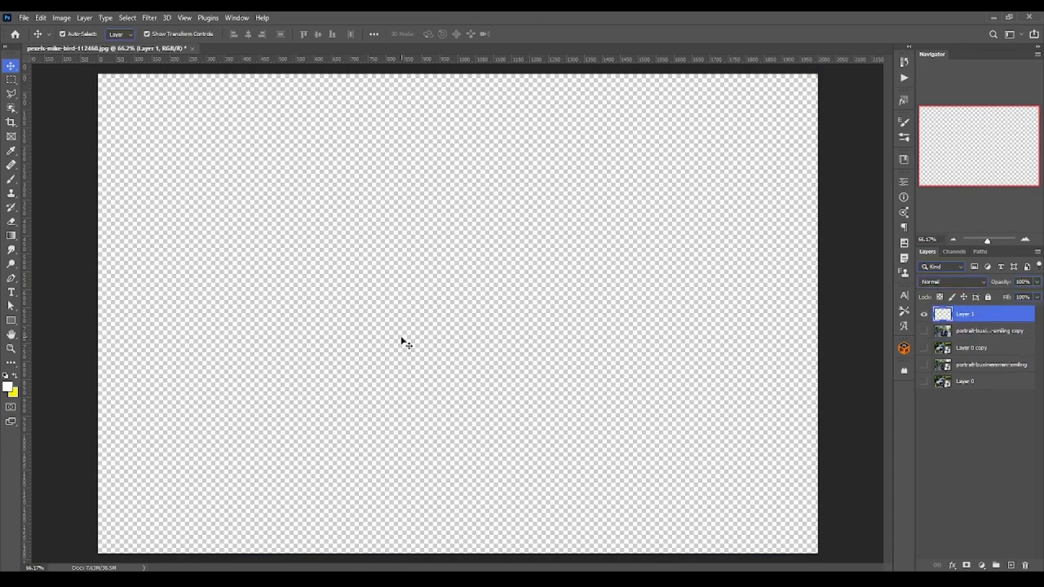
Paint the new layer solid white, duplicate it, and convert the copy to a Smart Object
click(11, 179)
mouse_move(186, 210)
mouse_down()
mouse_move(4, 177)
mouse_move(818, 87)
mouse_move(560, 373)
mouse_move(690, 312)
mouse_move(867, 477)
mouse_up()
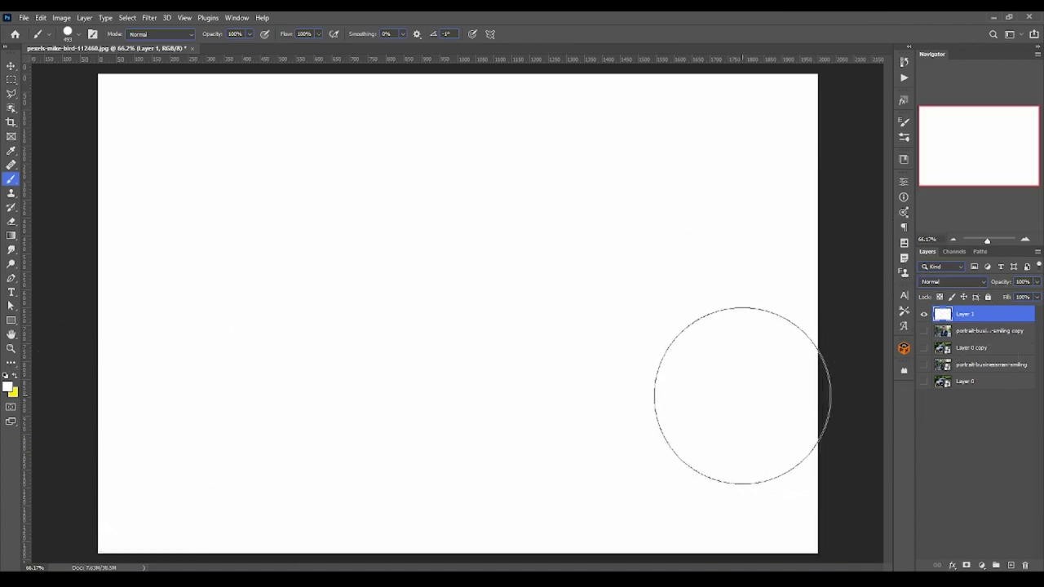
key(ctrl+j)
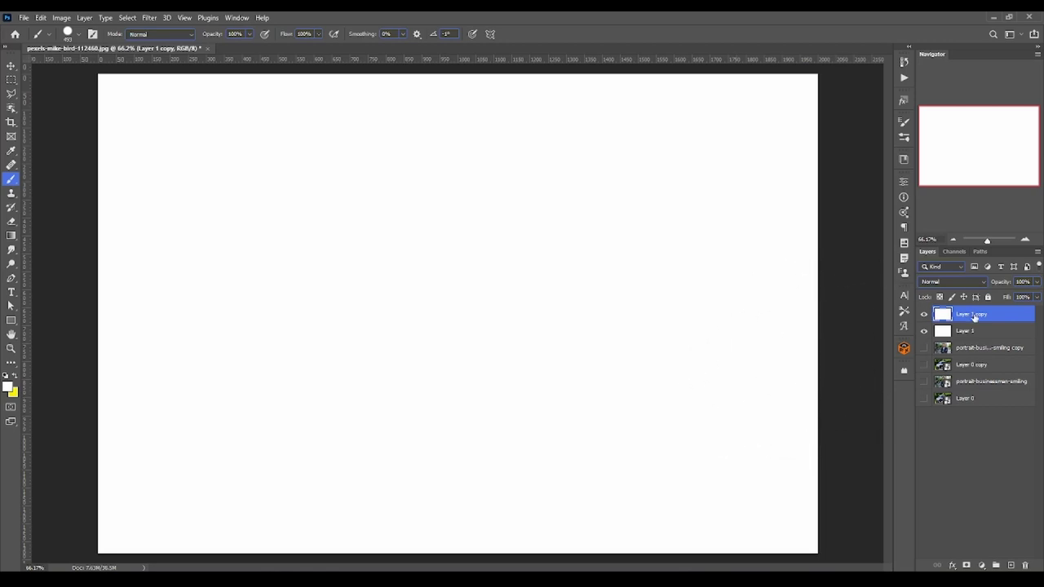
right_click(1001, 314)
click(902, 265)
Hide both white layers and merge the blurred portrait copy down
click(925, 315)
click(924, 332)
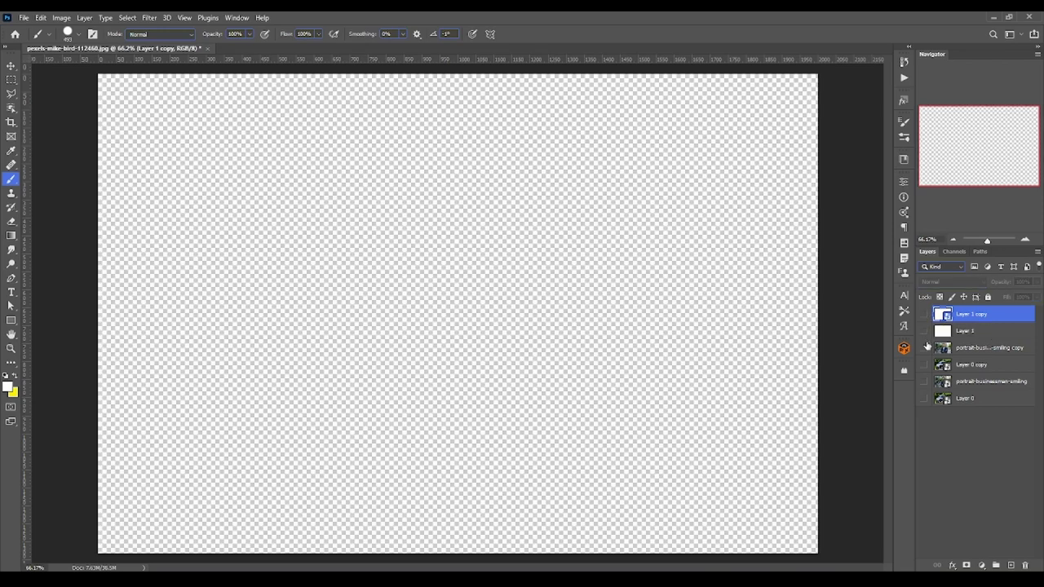
click(959, 351)
key(ctrl+e)
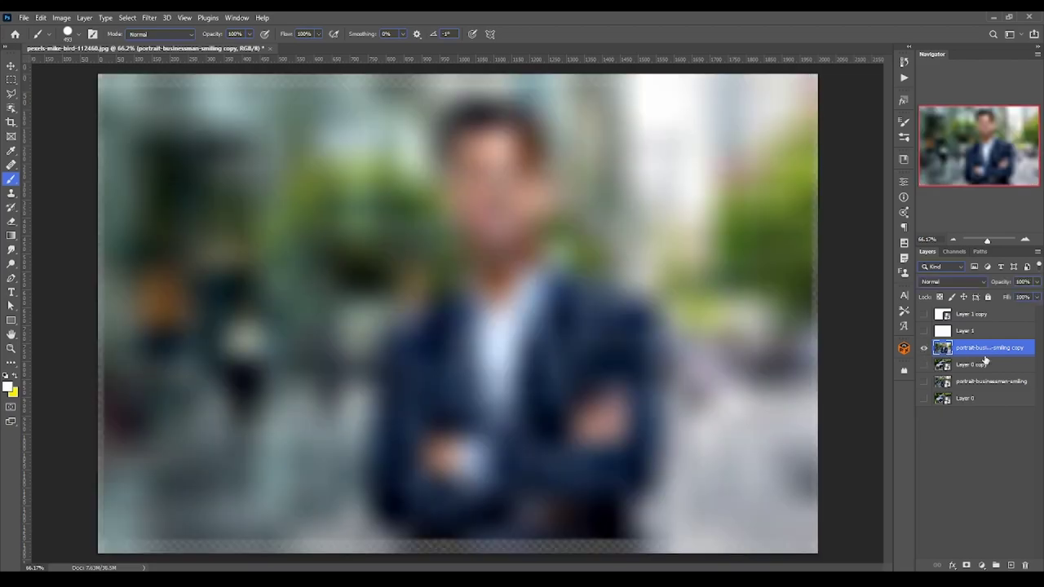
Merge Layer 0 copy into portrait-businessman-smiling, show it with Layer 0, and rasterize the portrait
key(ctrl+e)
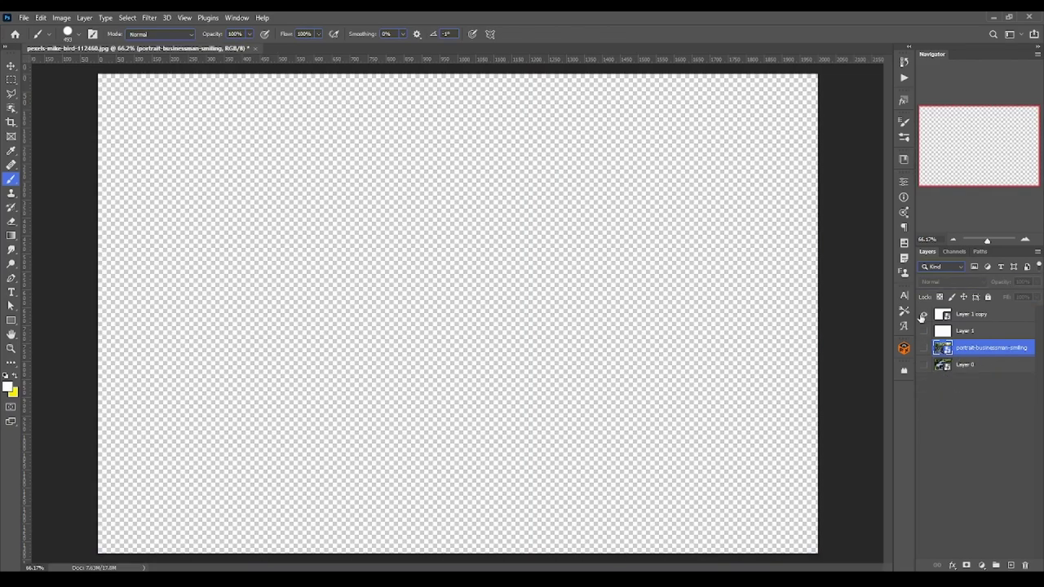
click(920, 315)
click(972, 320)
click(927, 315)
click(924, 348)
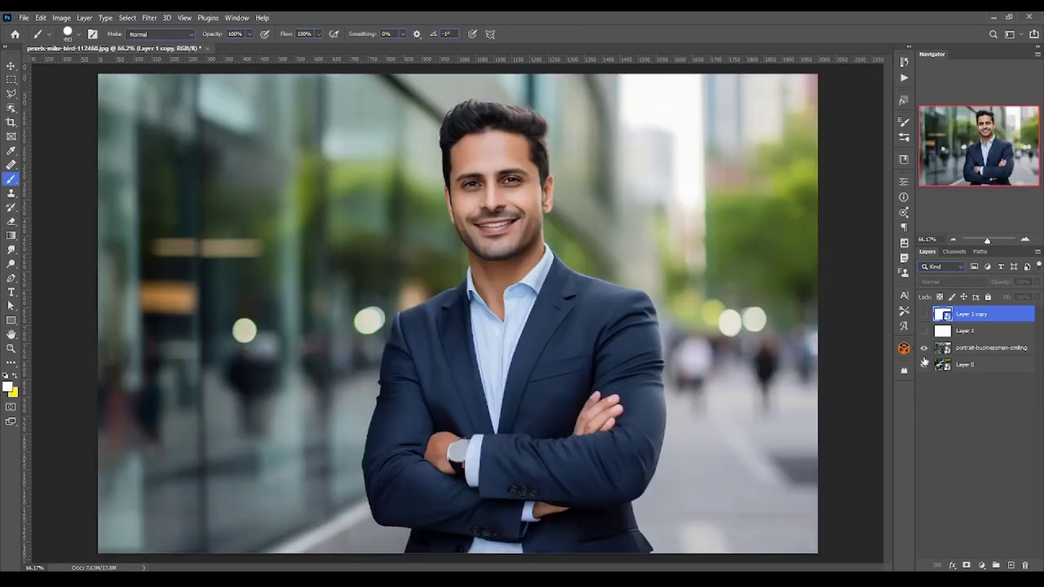
click(959, 350)
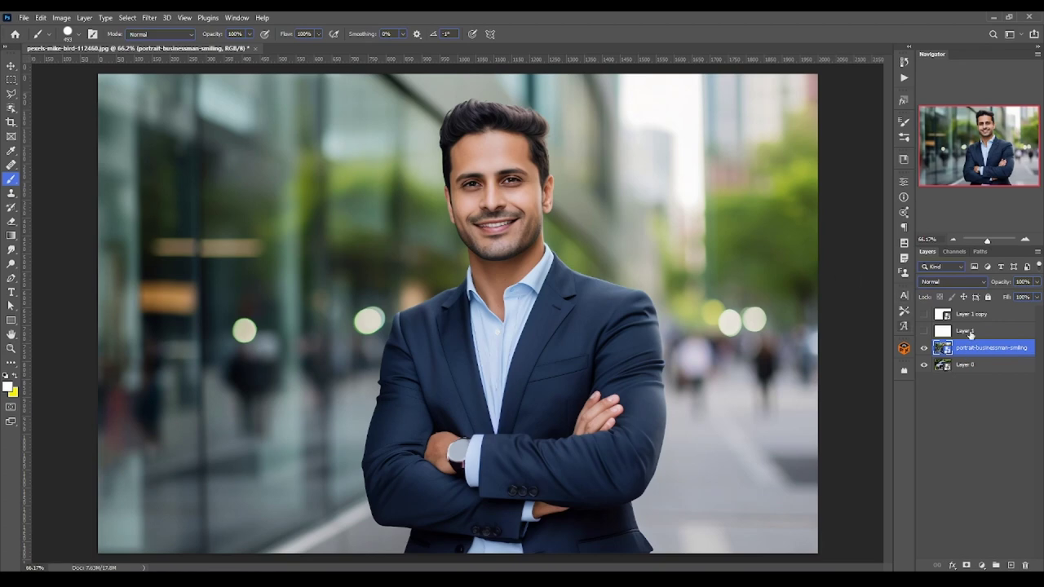
click(700, 246)
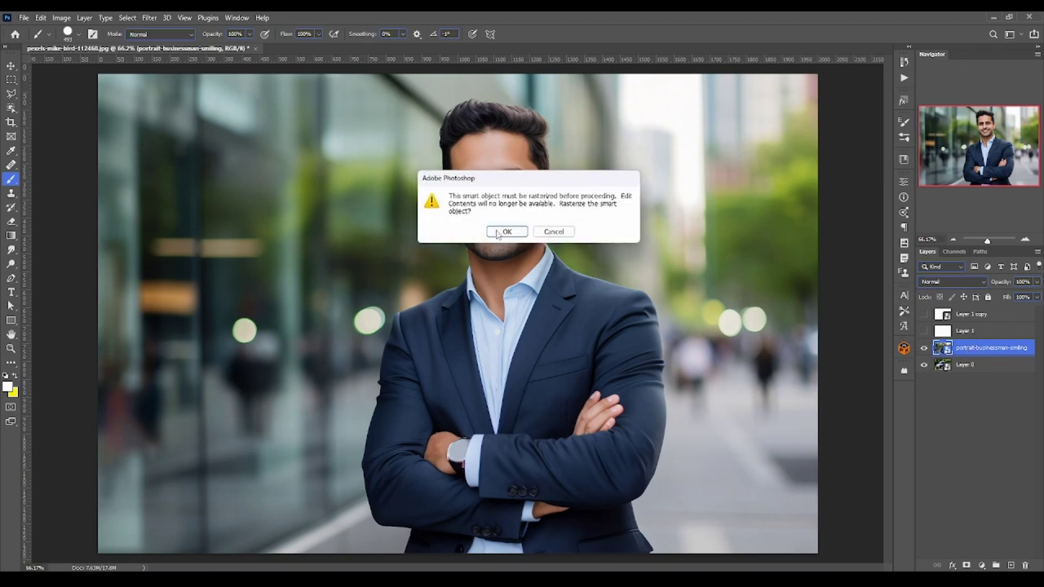
key(Escape)
Shrink the portrait to about 160x106 px on the hood, then stretch it back to fill the canvas
key(v)
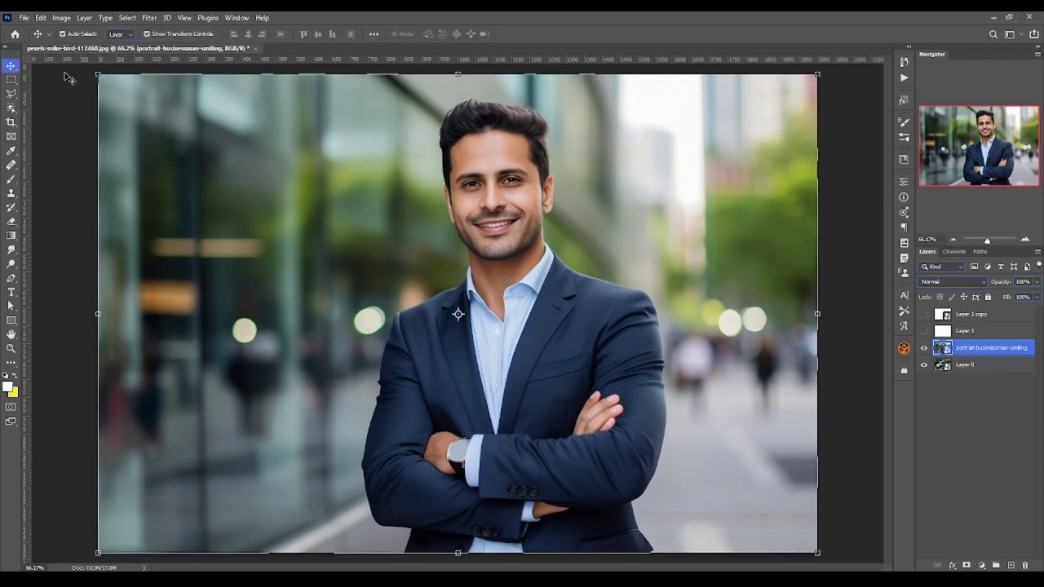
drag(818, 65, 480, 281)
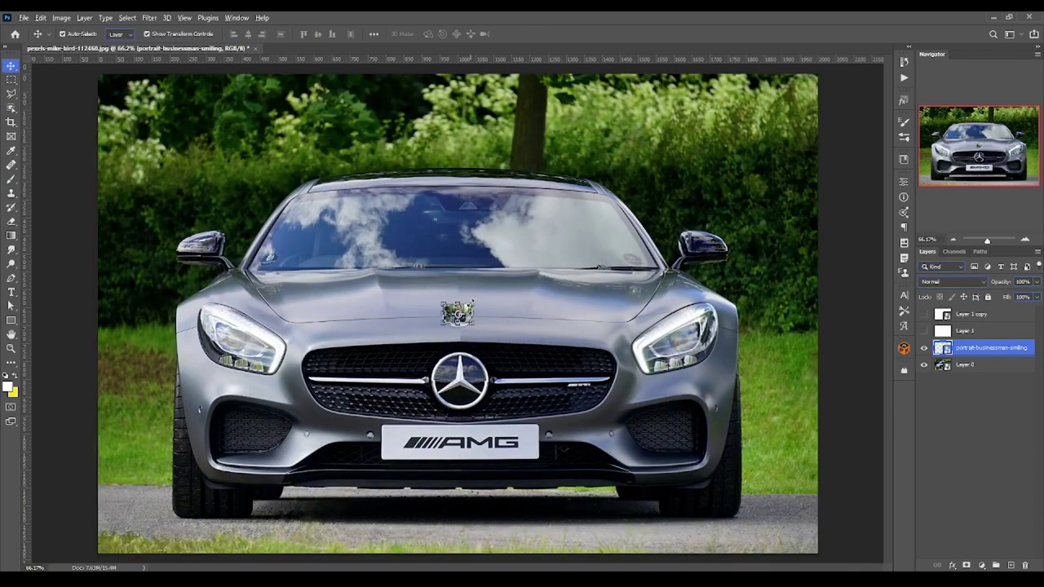
mouse_move(480, 281)
mouse_down()
mouse_move(628, 273)
mouse_move(874, 174)
mouse_up()
key(Return)
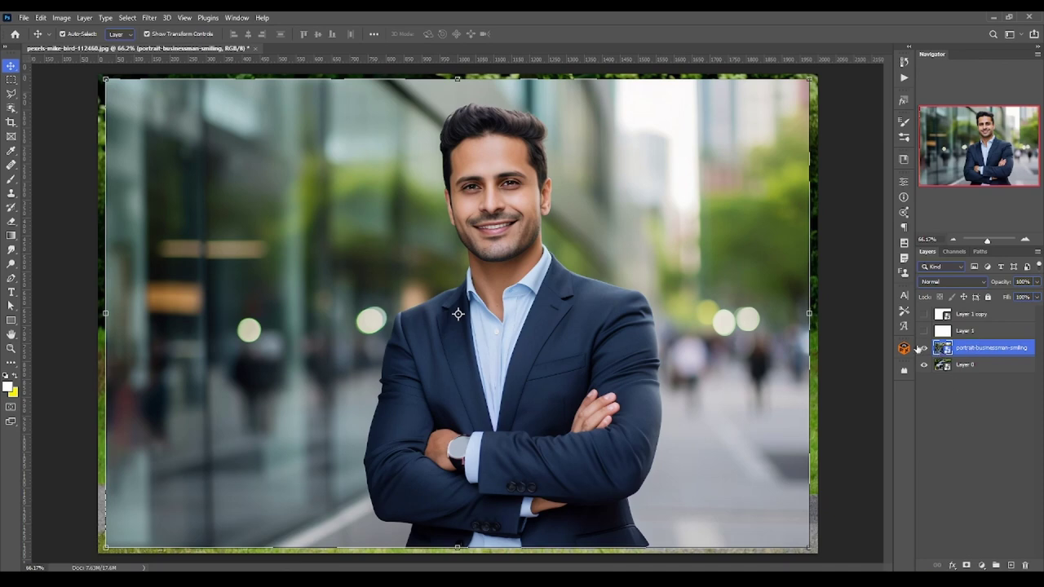
Duplicate the portrait-businessman-smiling layer and rasterize the copy
click(924, 348)
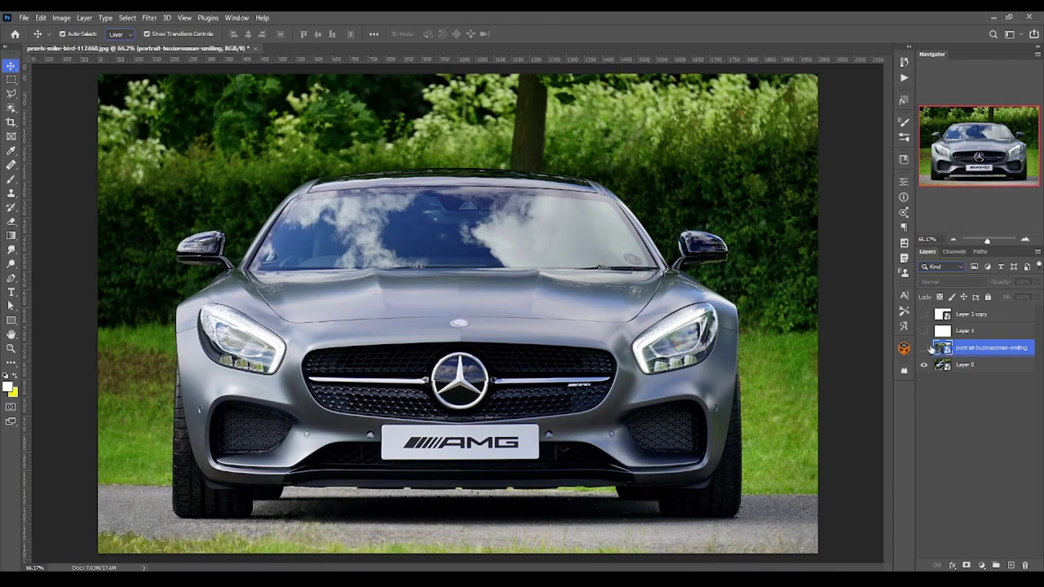
click(924, 348)
key(ctrl+j)
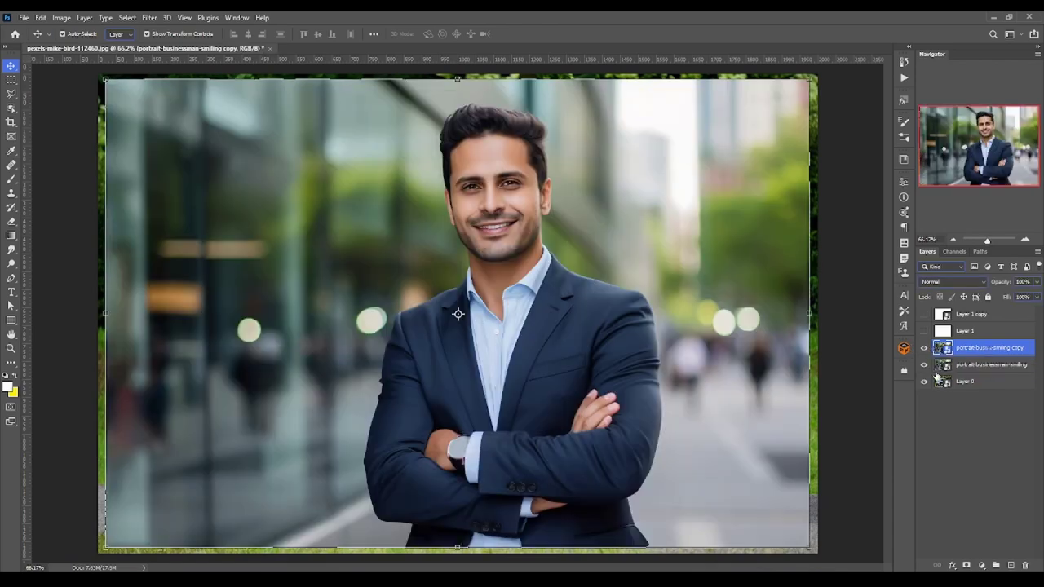
right_click(929, 380)
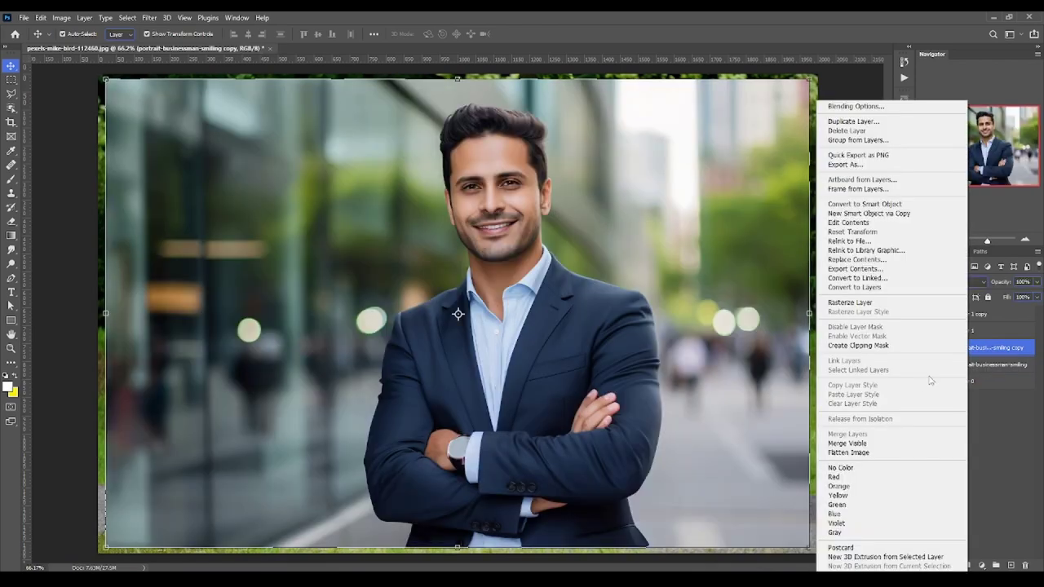
click(880, 302)
Convert the portrait copy to a Smart Object, rasterize it again, and hide it
right_click(980, 348)
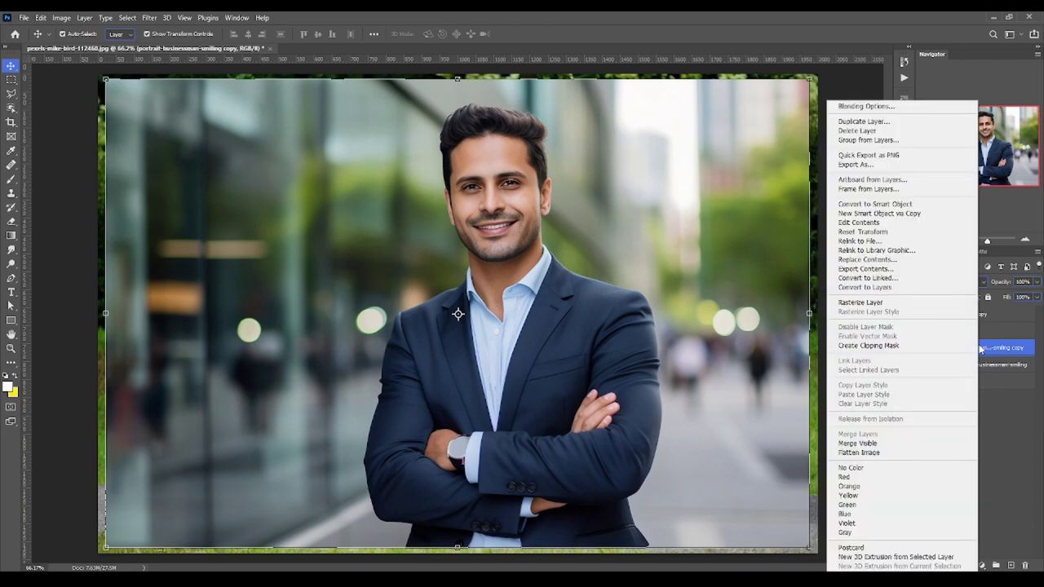
click(881, 302)
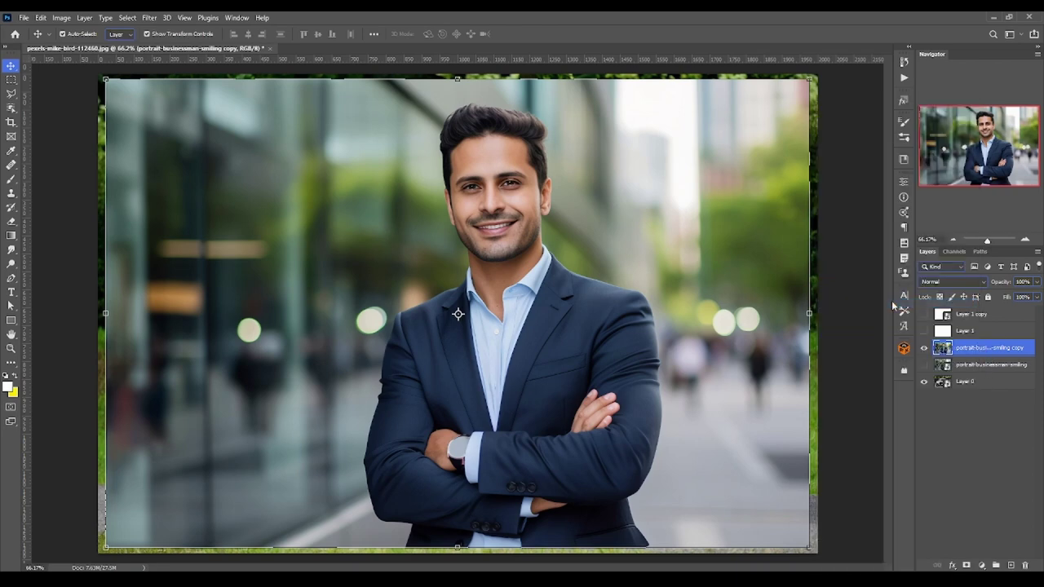
right_click(972, 349)
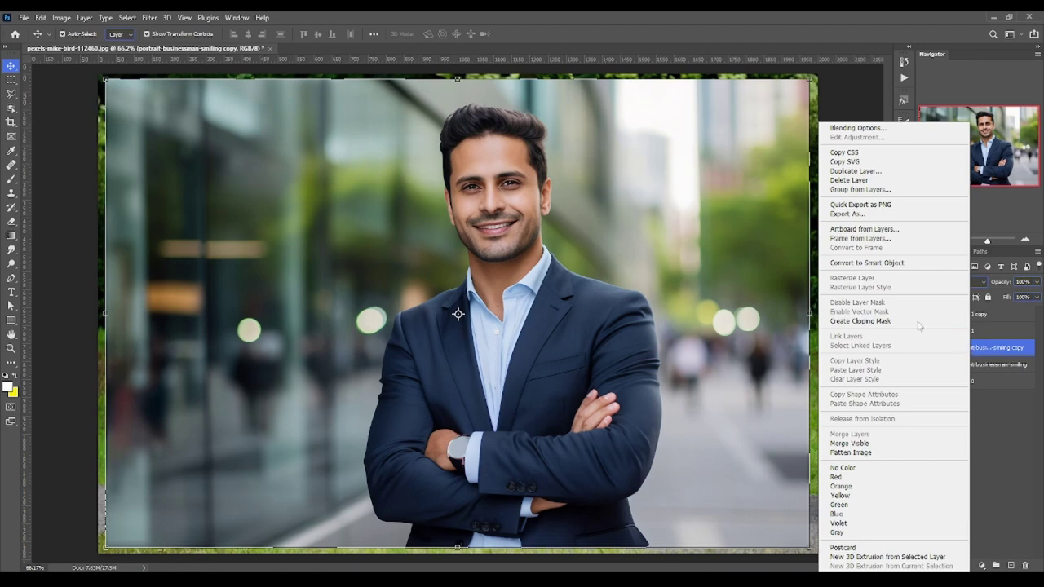
click(855, 265)
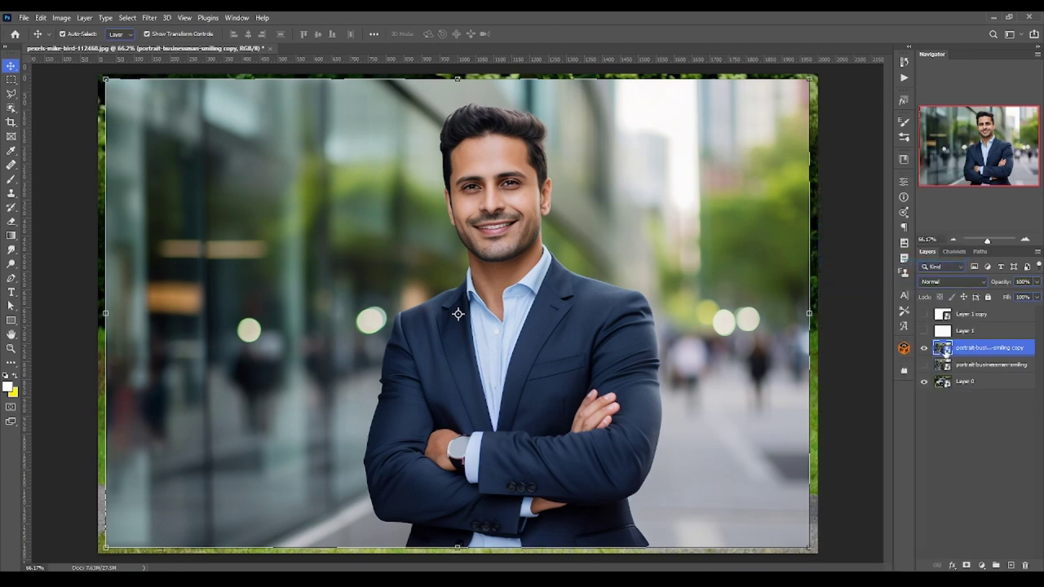
right_click(959, 352)
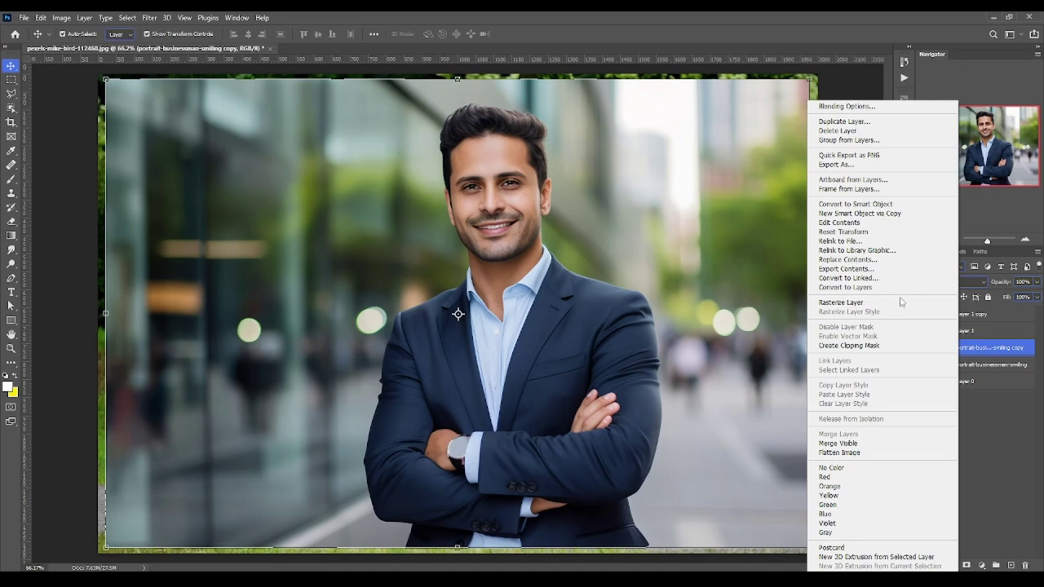
click(897, 302)
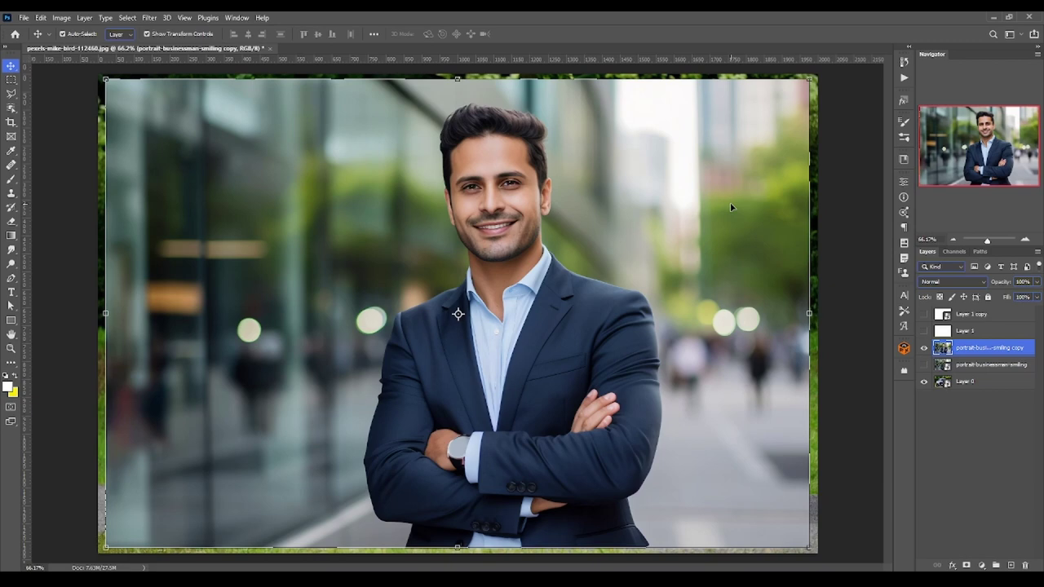
click(924, 347)
click(982, 364)
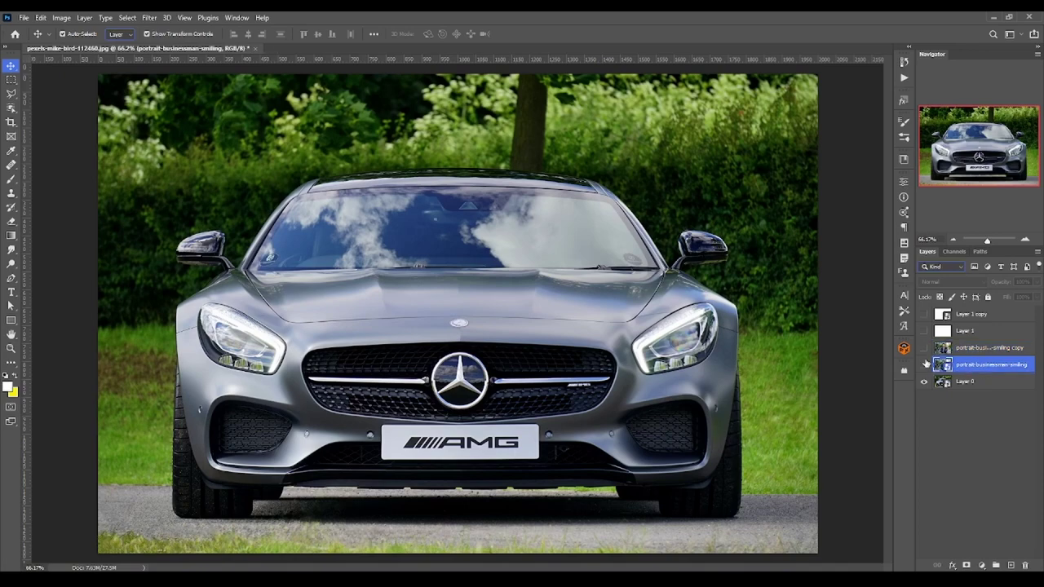
click(924, 365)
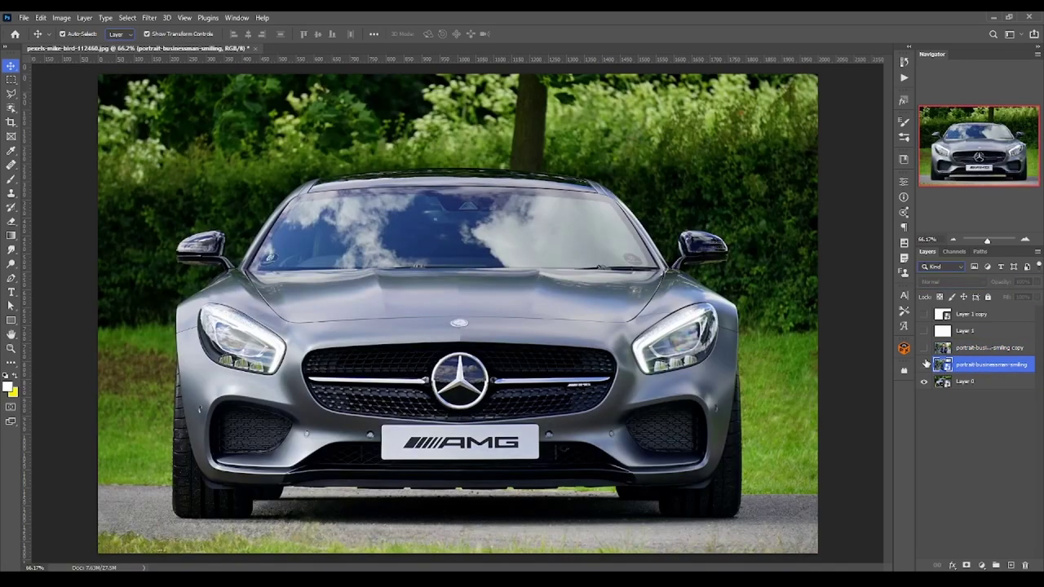